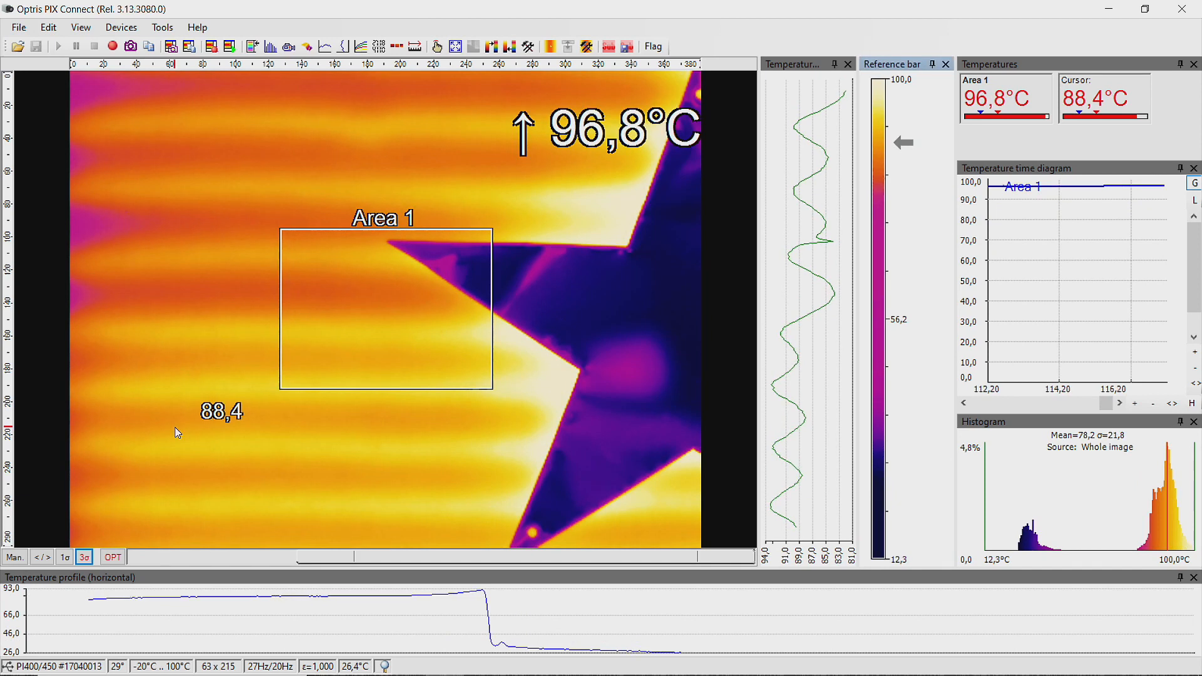
- Open the merged device configuration, accepting the interruption of the current camera connection, and add two imager instances
click(161, 29)
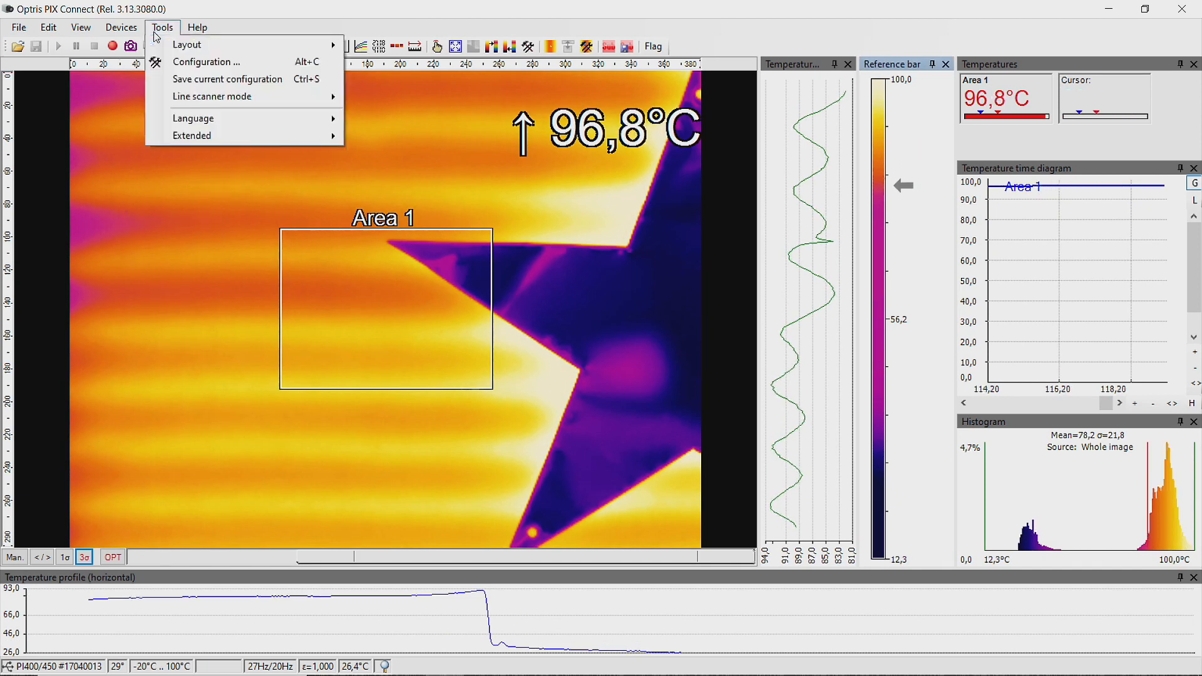
mouse_move(250, 136)
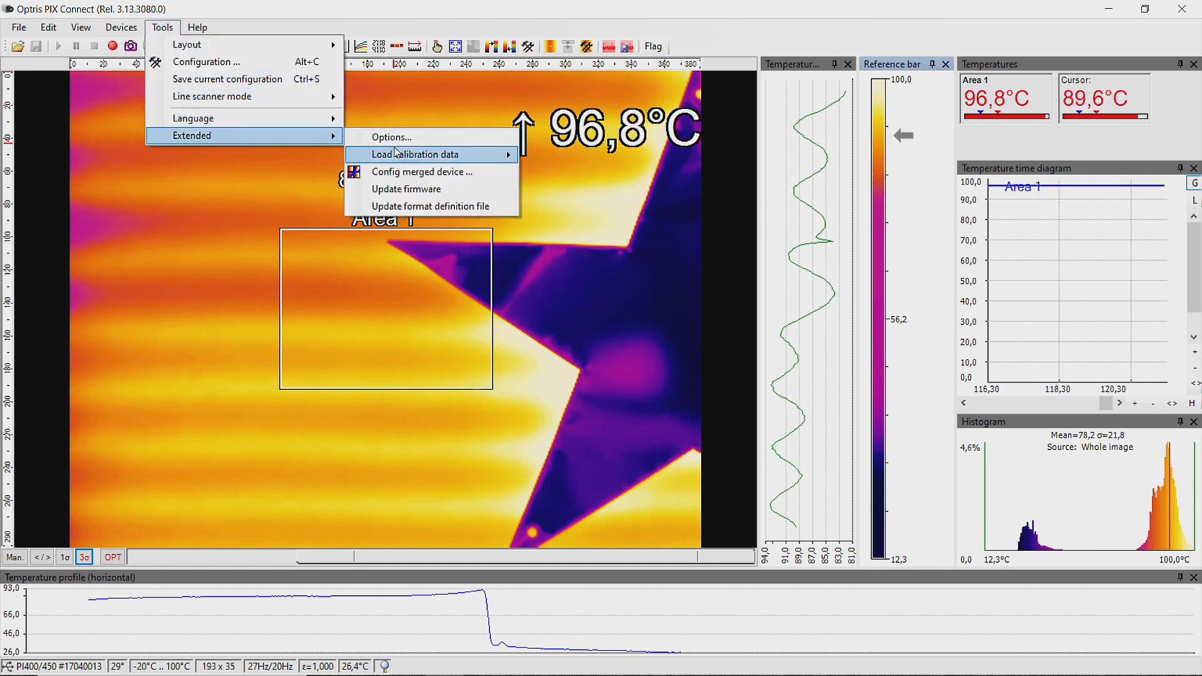
click(401, 174)
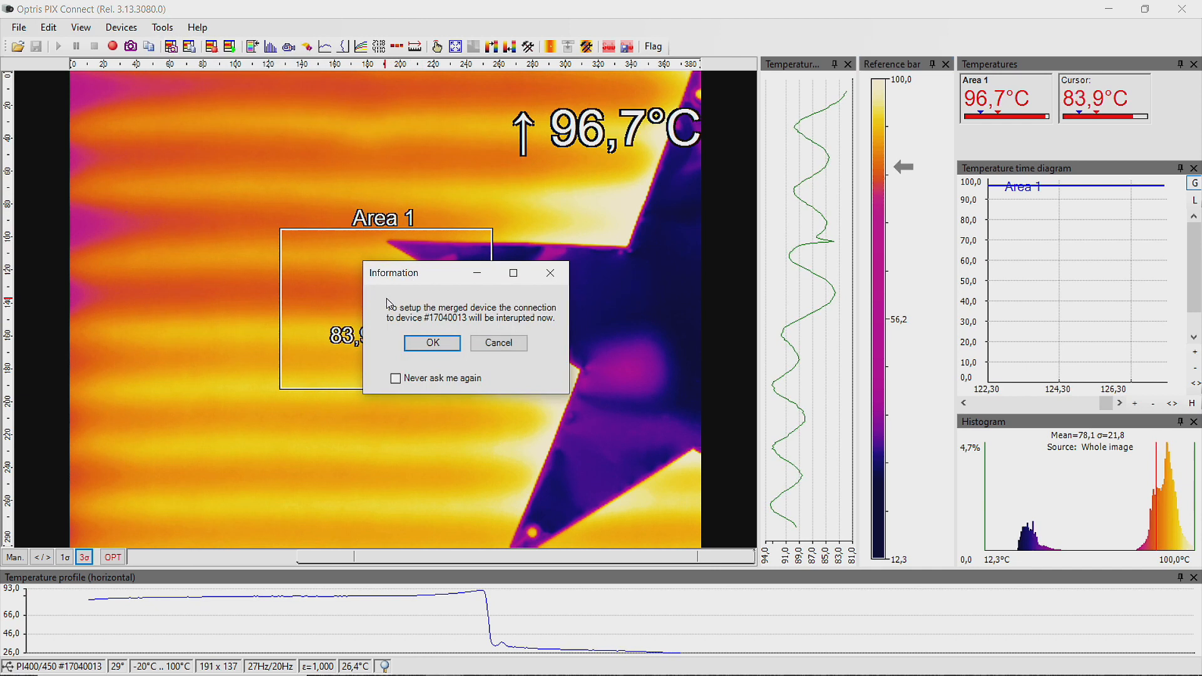
click(432, 342)
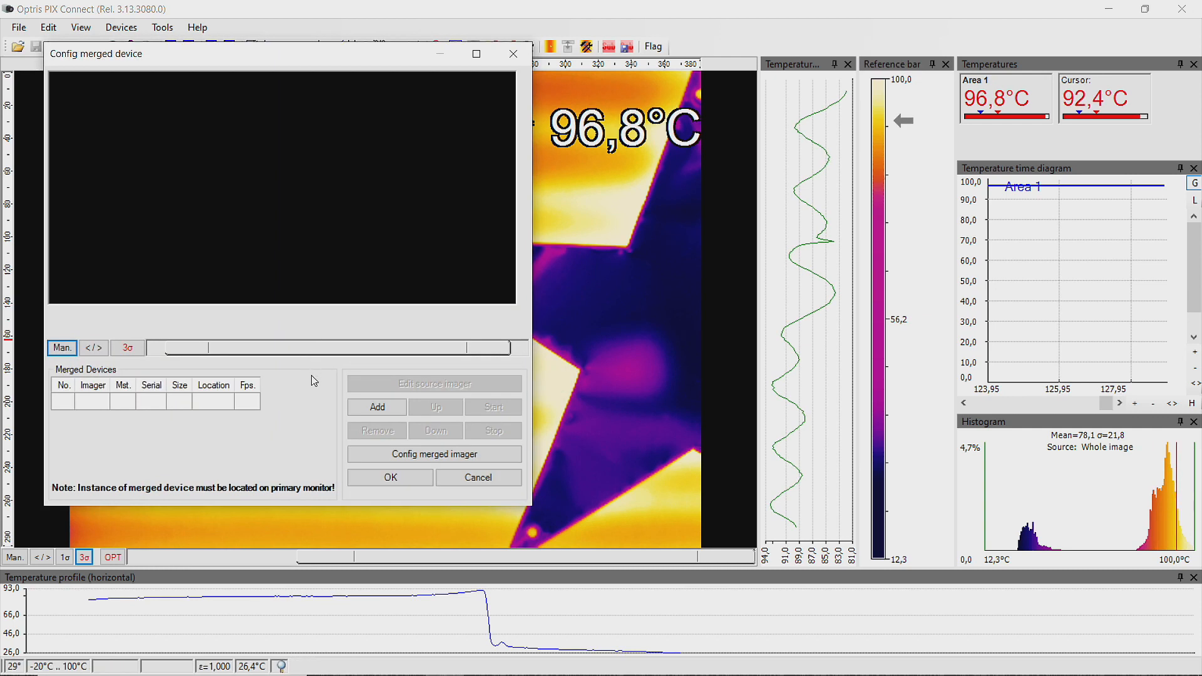
click(363, 408)
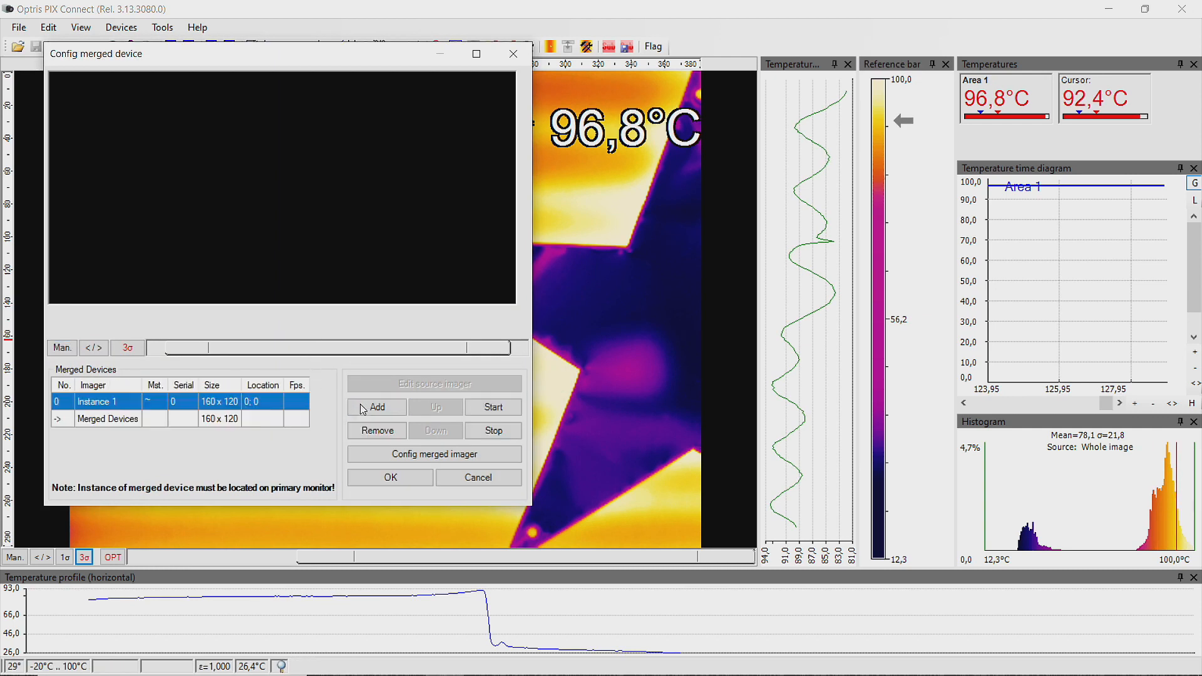
click(378, 409)
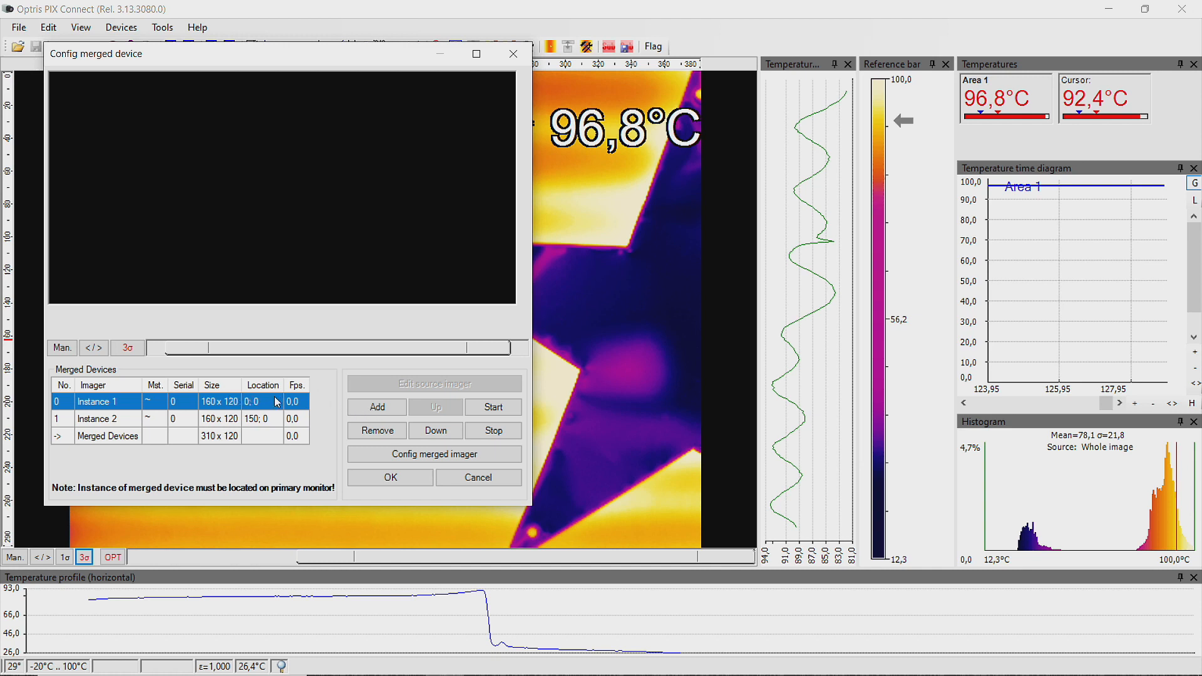
- Start Instance 1 and Instance 2 of the merged device and bring each instance's window to the front
click(487, 410)
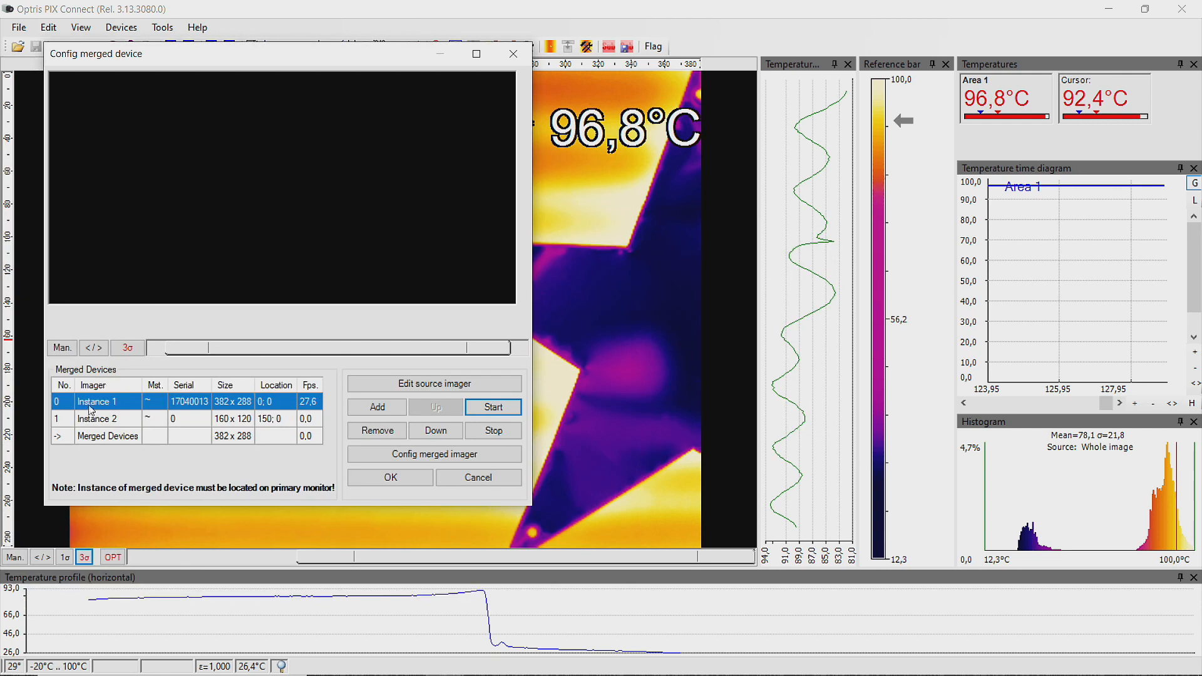
click(93, 418)
click(490, 411)
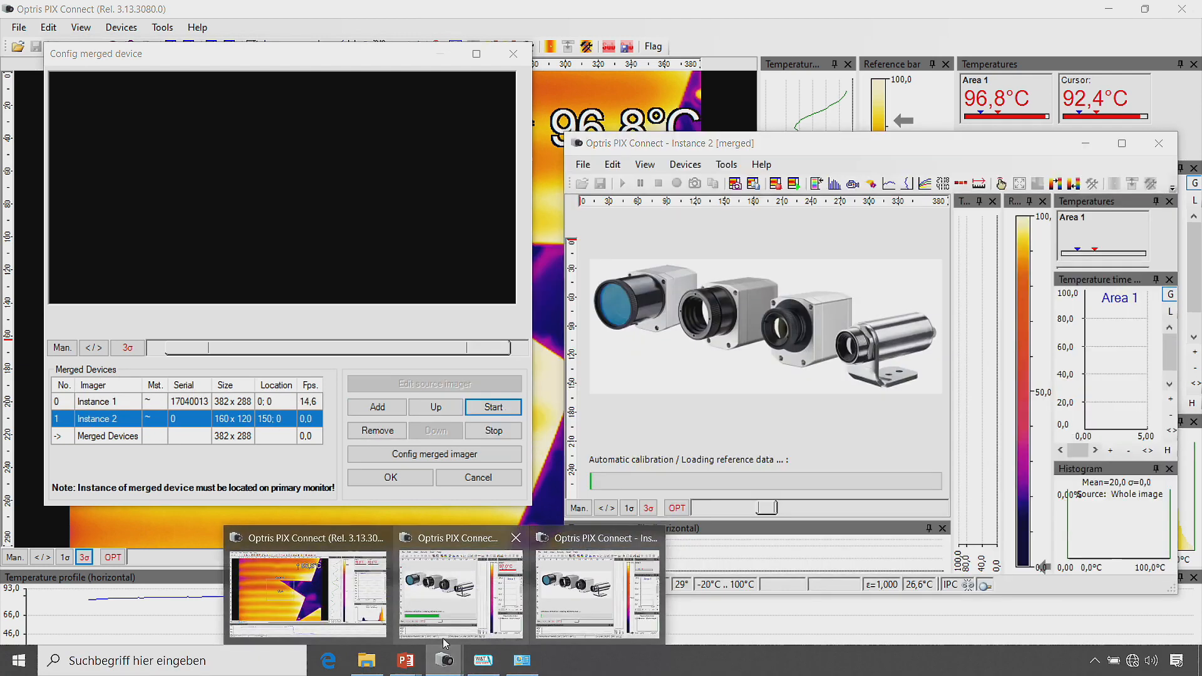
click(443, 641)
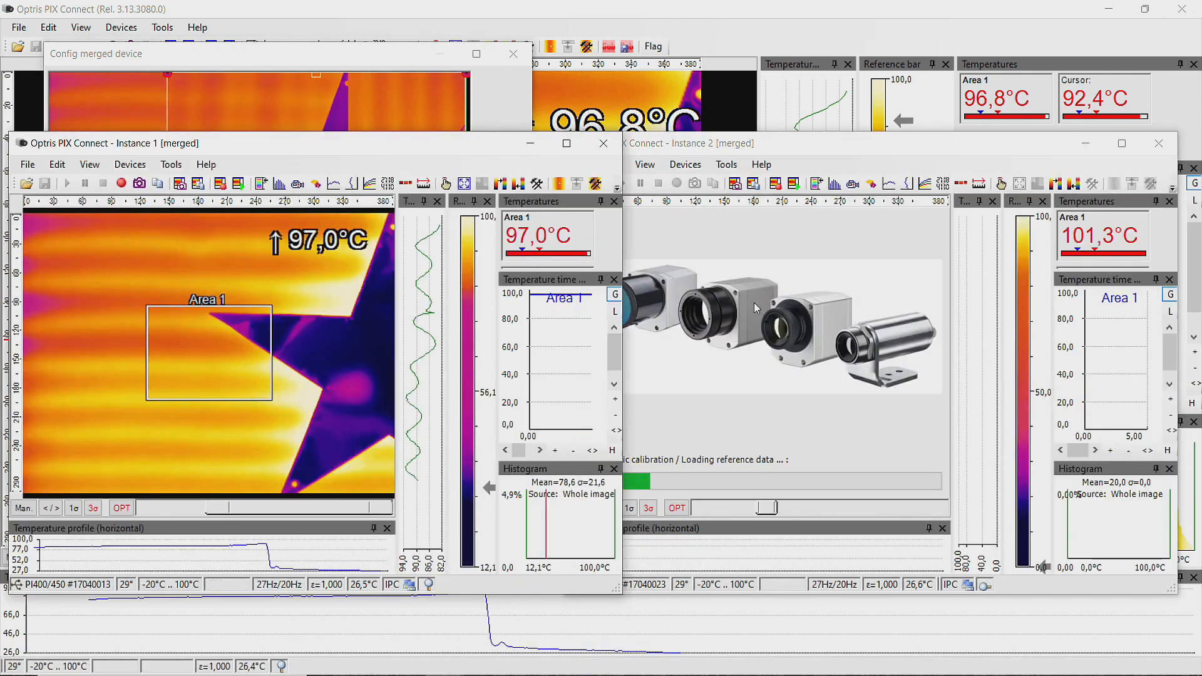
click(764, 242)
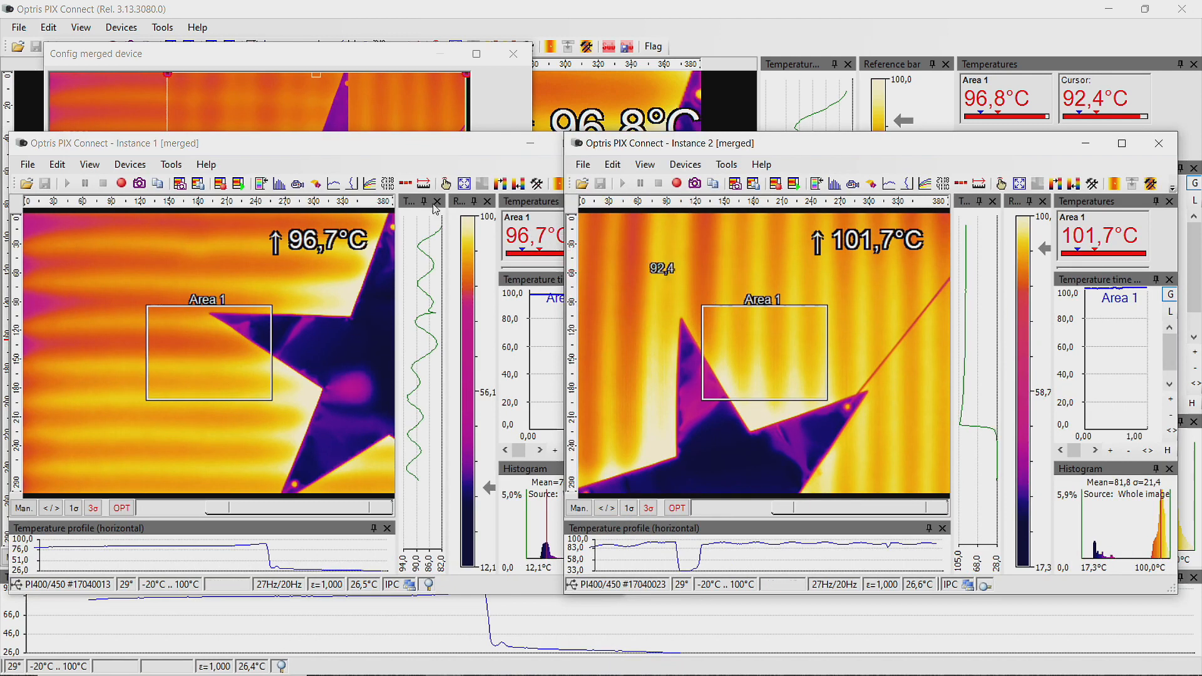
- Configure Instance 1 to connect at application start to the serial number of its currently attached device
click(188, 171)
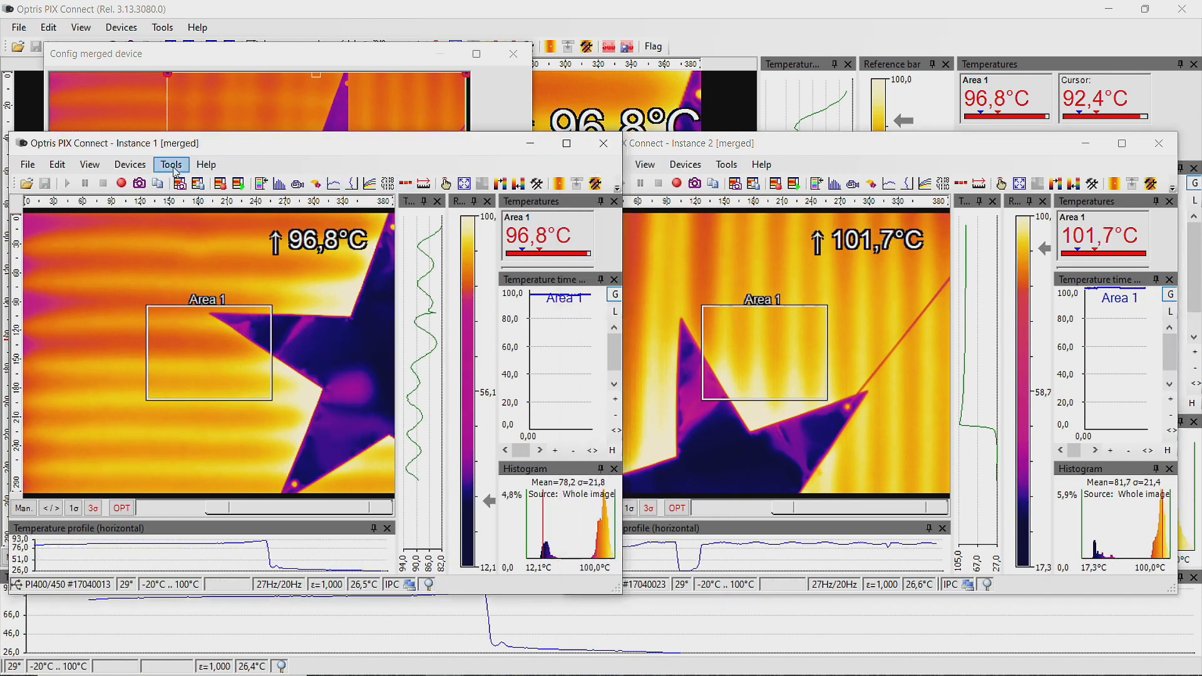
mouse_move(182, 192)
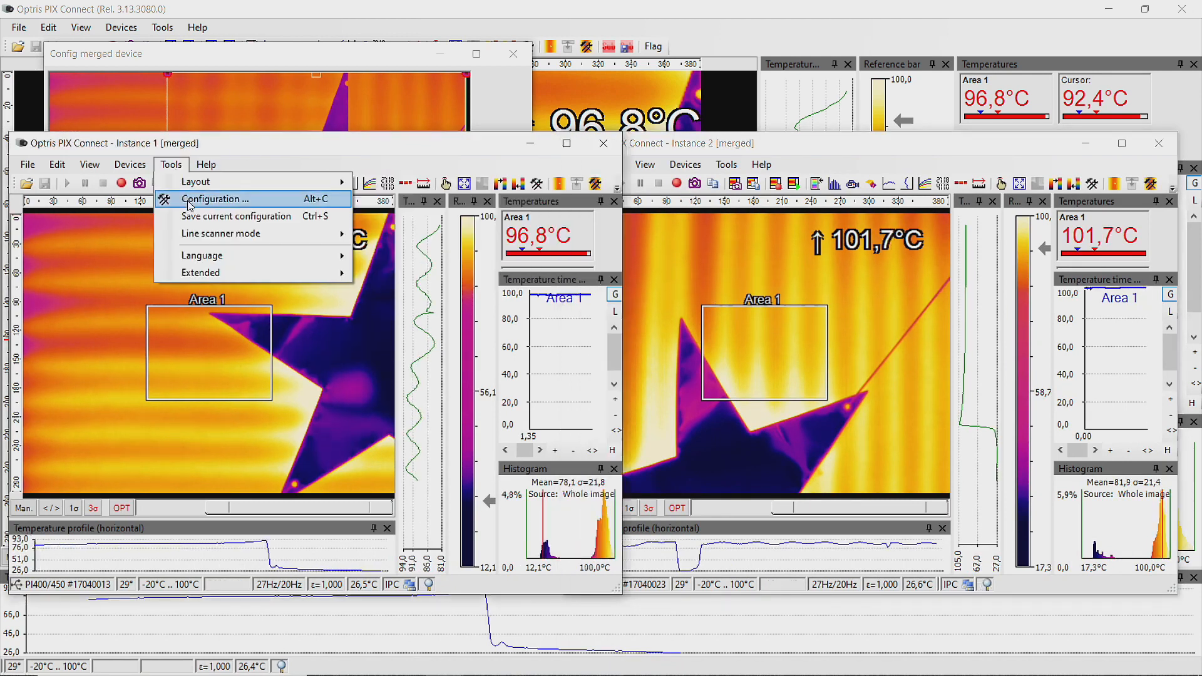
click(191, 201)
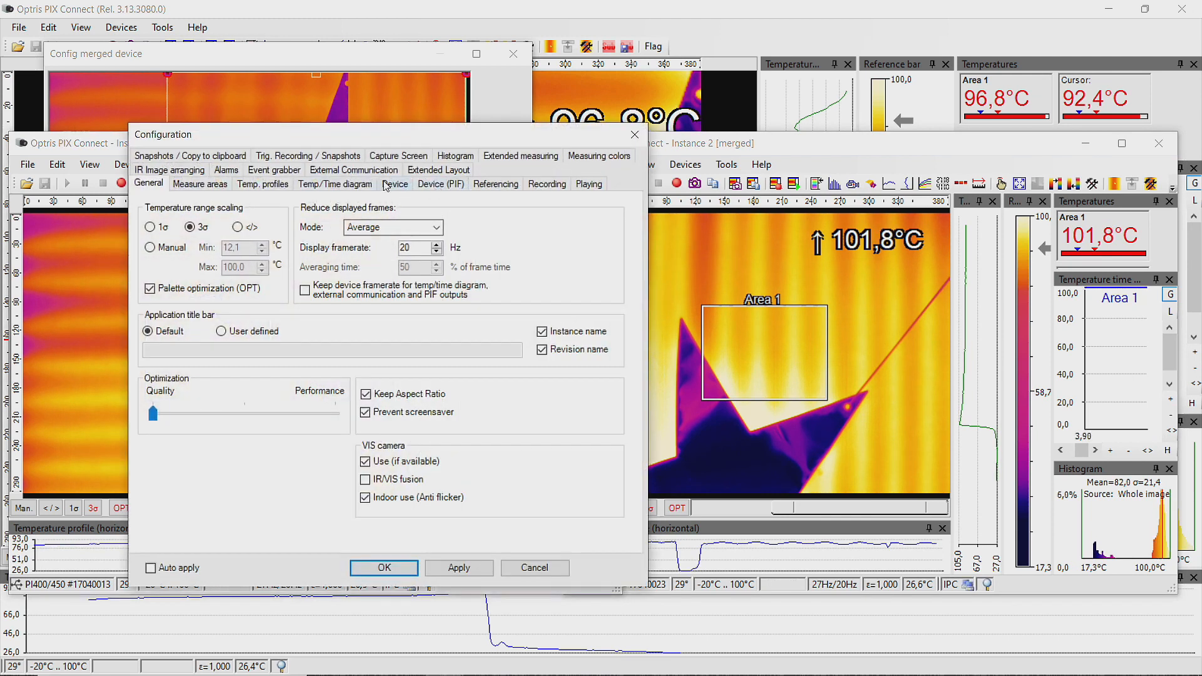
click(386, 186)
click(377, 229)
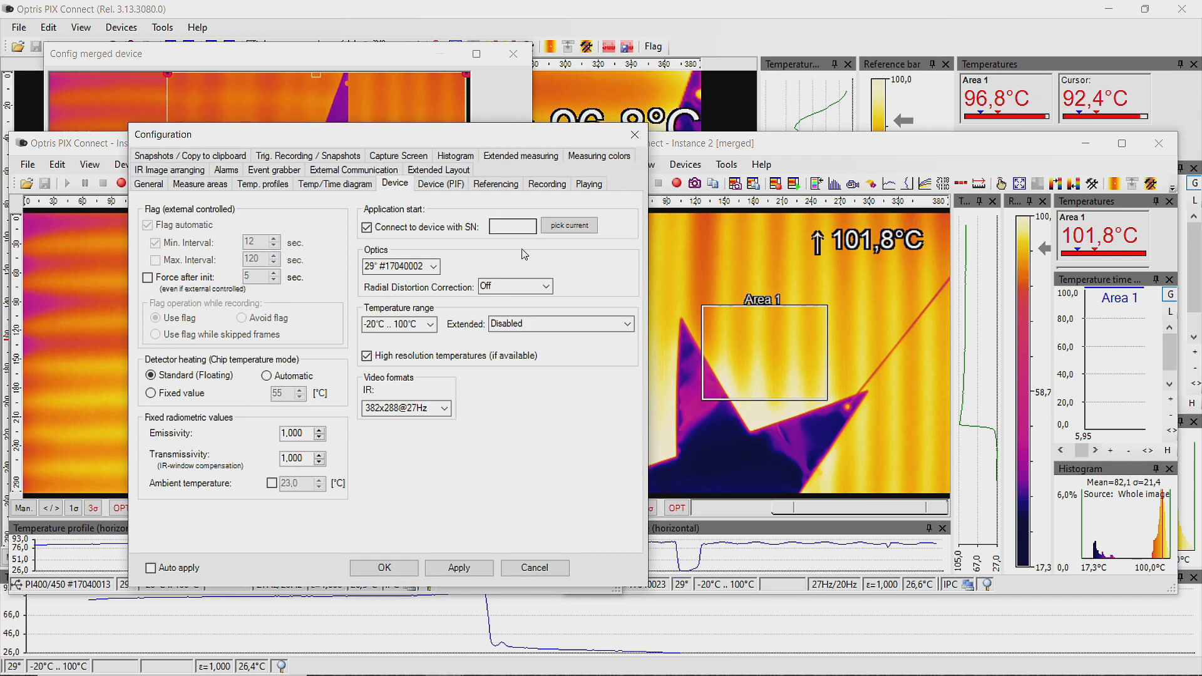
click(559, 230)
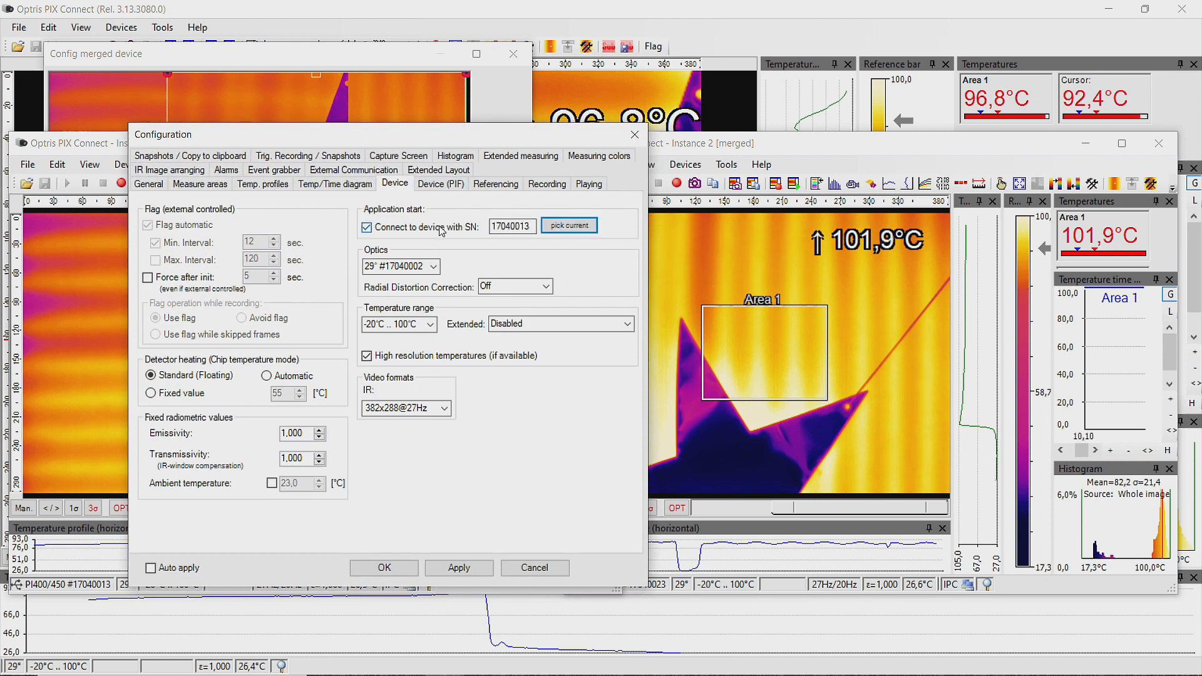
click(383, 568)
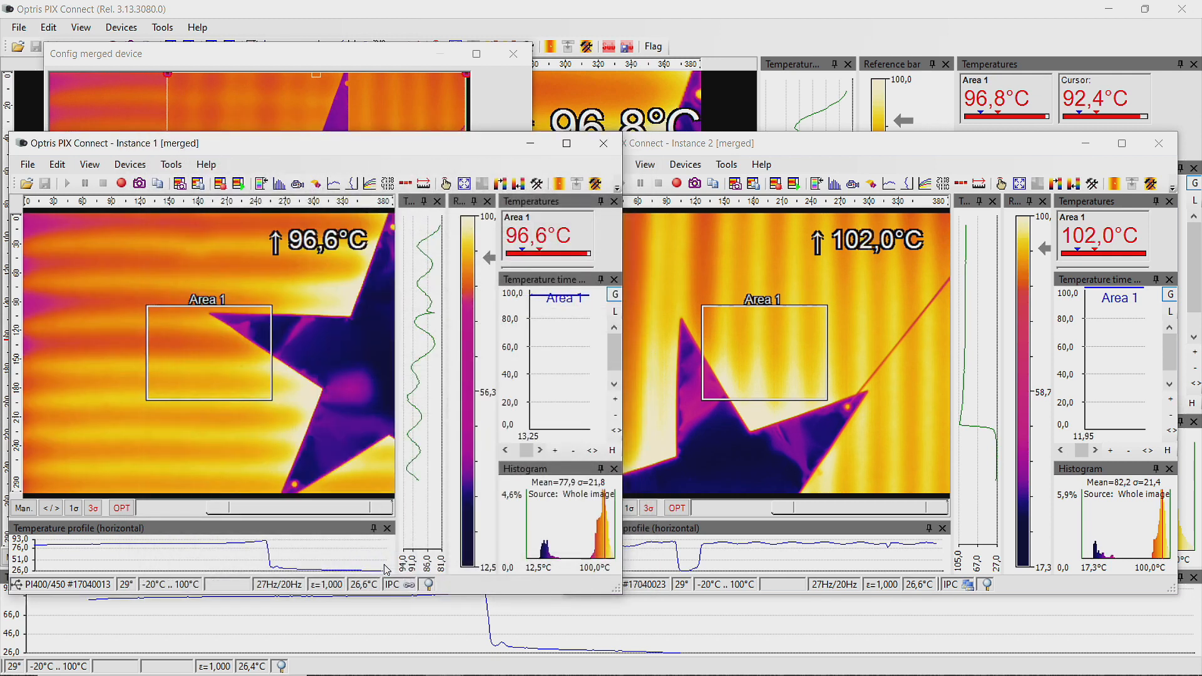
- Configure Instance 2 to connect at application start to the serial number of its currently attached device
click(685, 164)
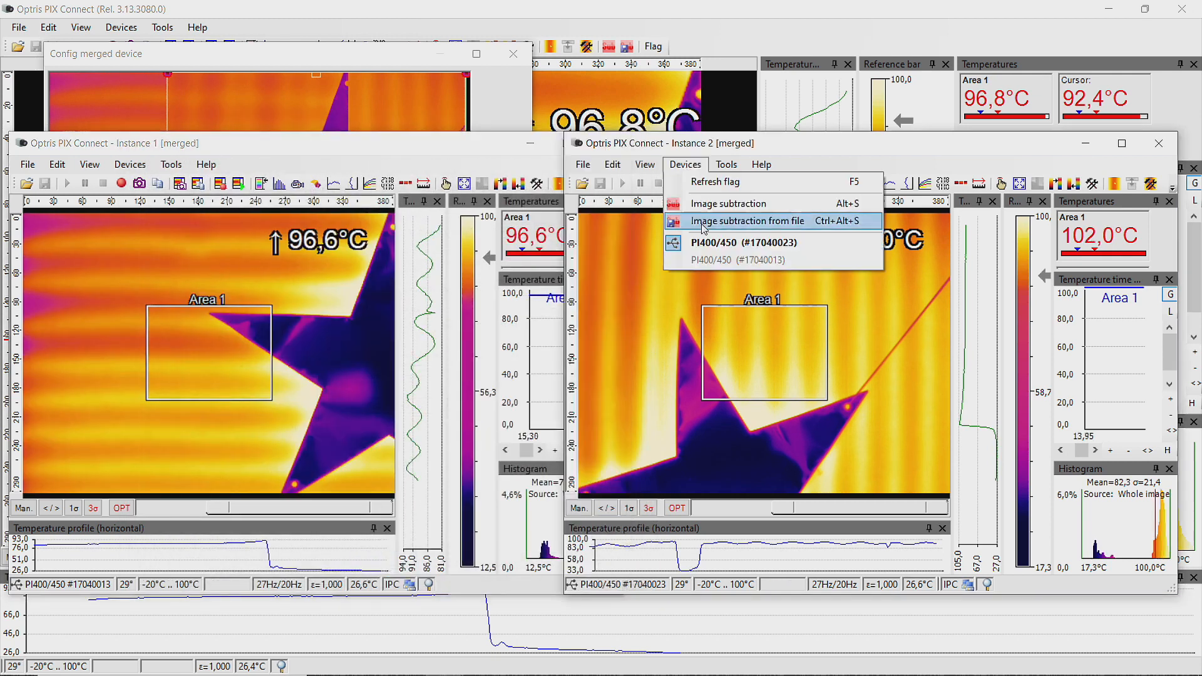
click(681, 140)
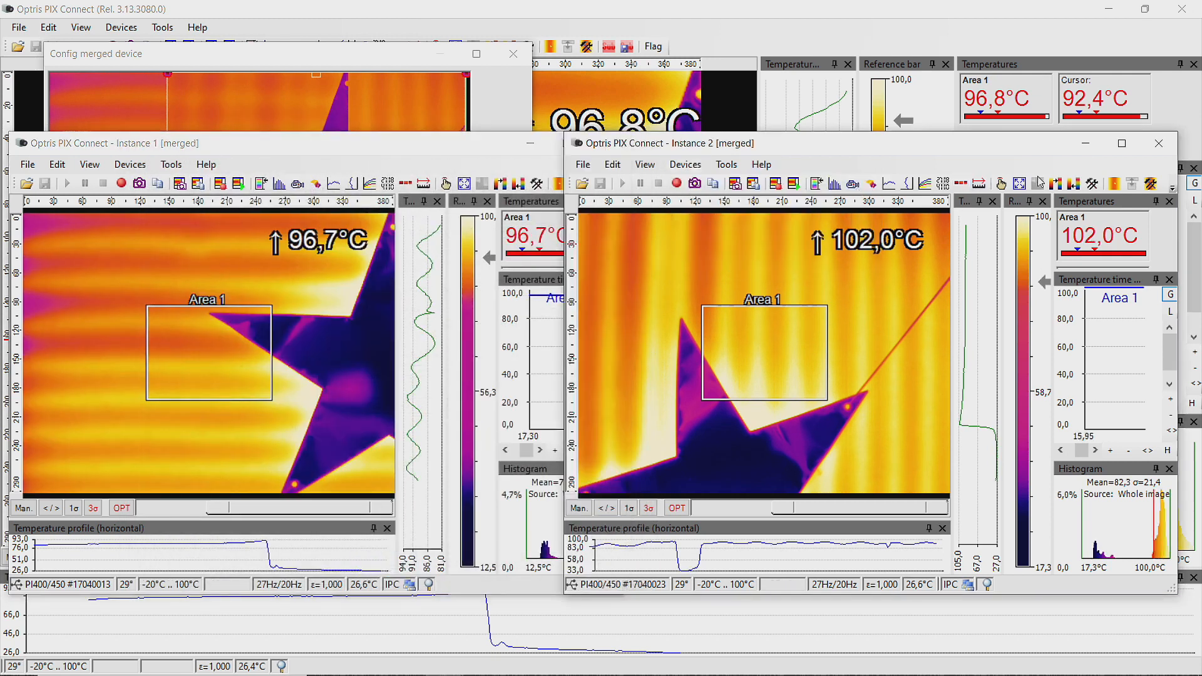
click(1067, 186)
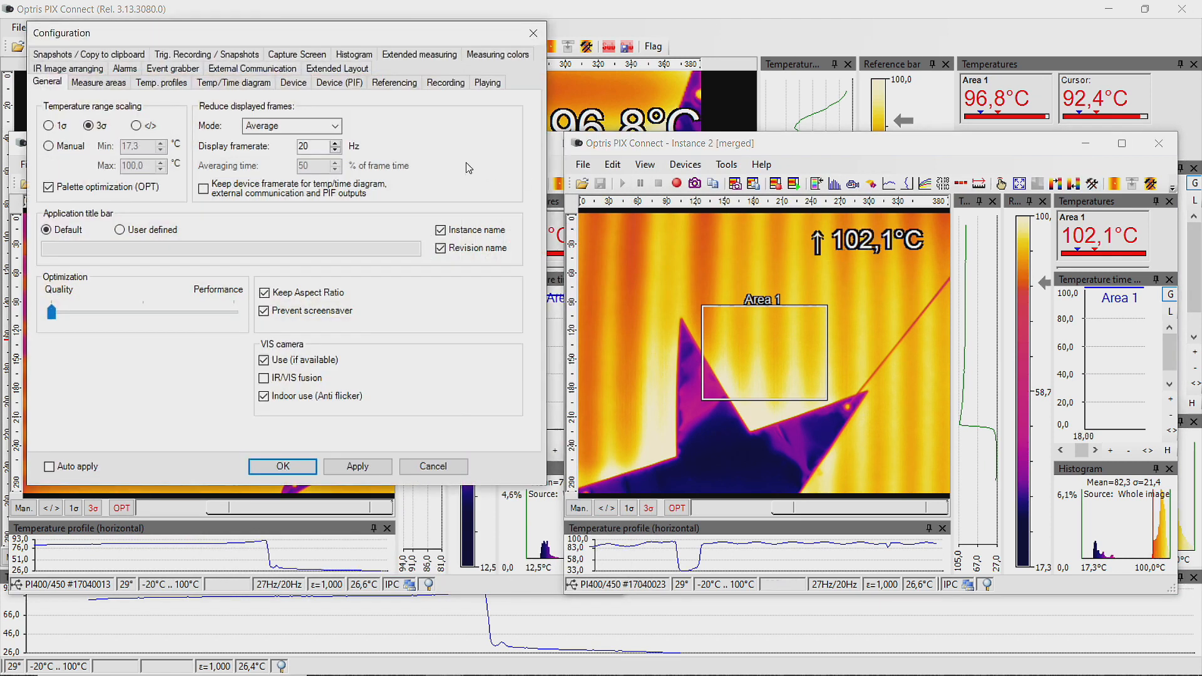
click(293, 82)
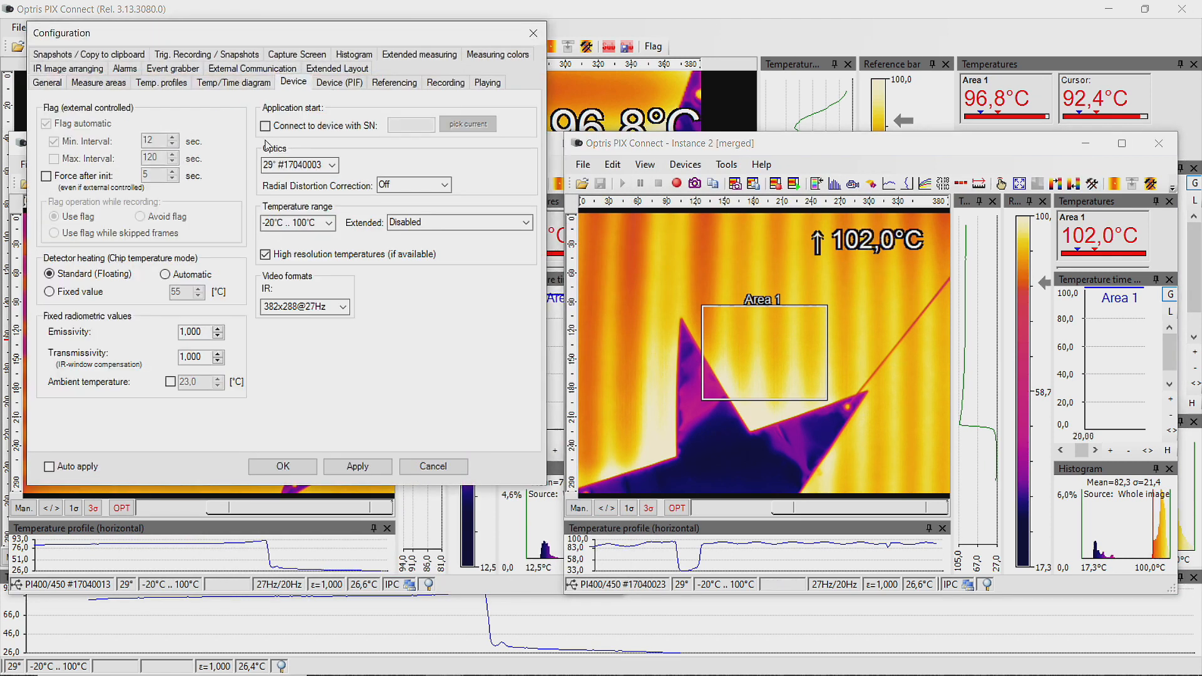
click(455, 121)
click(285, 466)
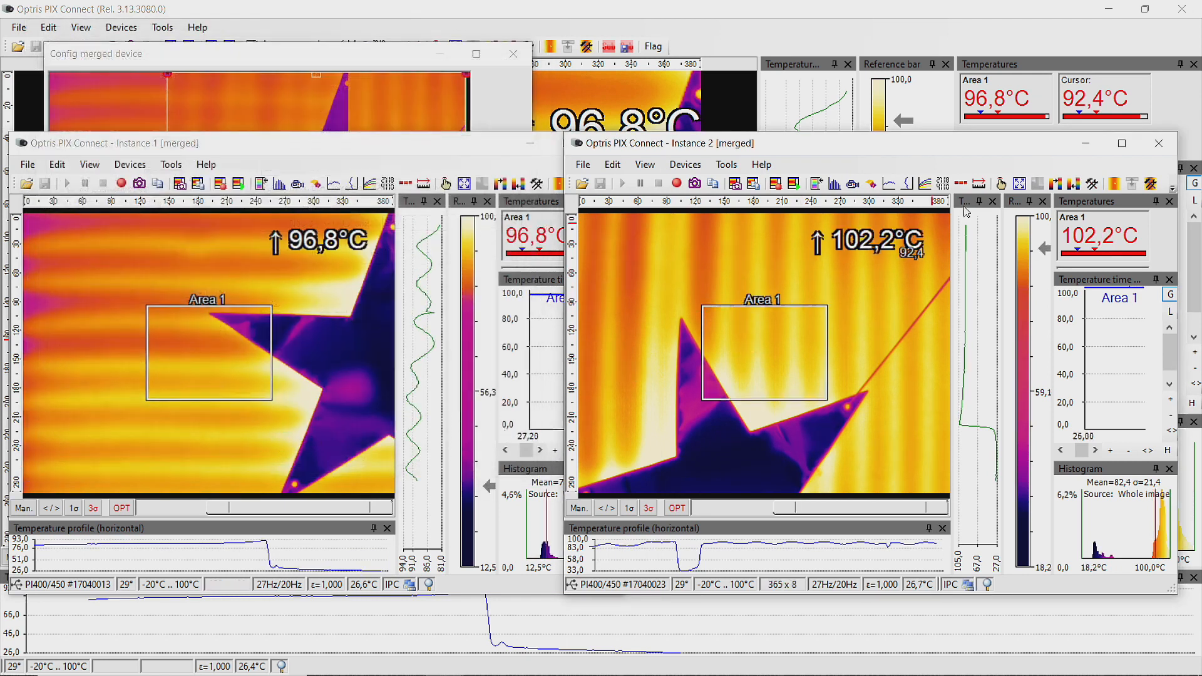
- Minimize both instance windows and move Instance 2's image beside Instance 1's, to about location 403; 3
click(1083, 148)
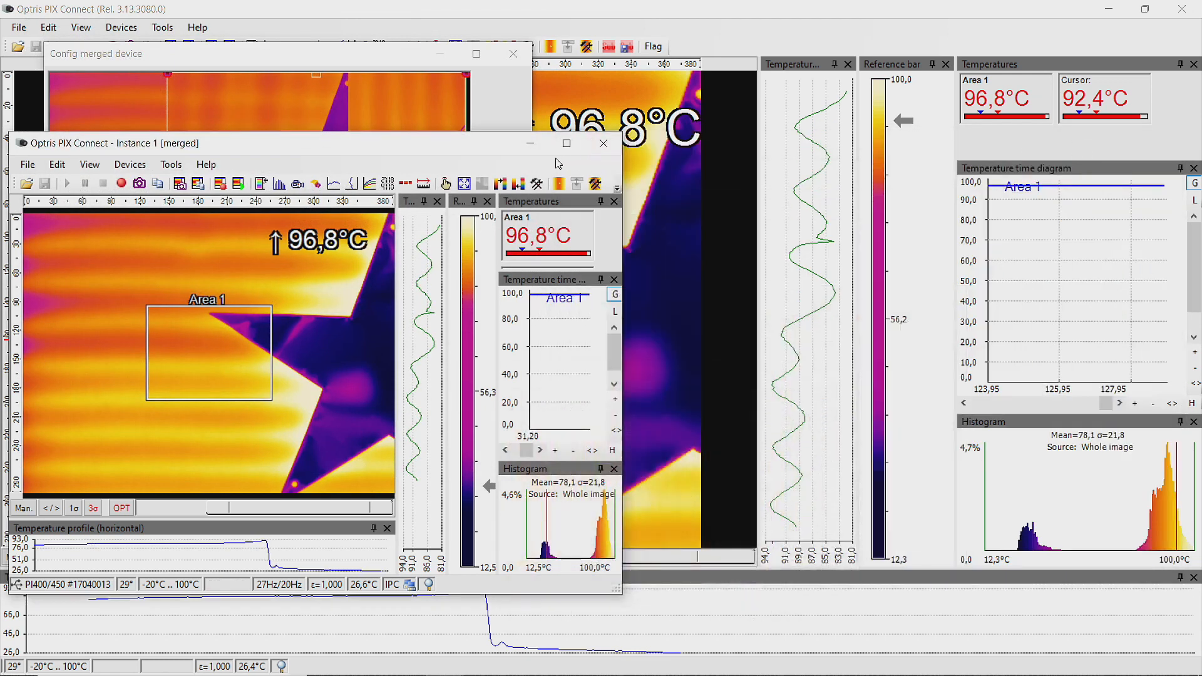
click(531, 144)
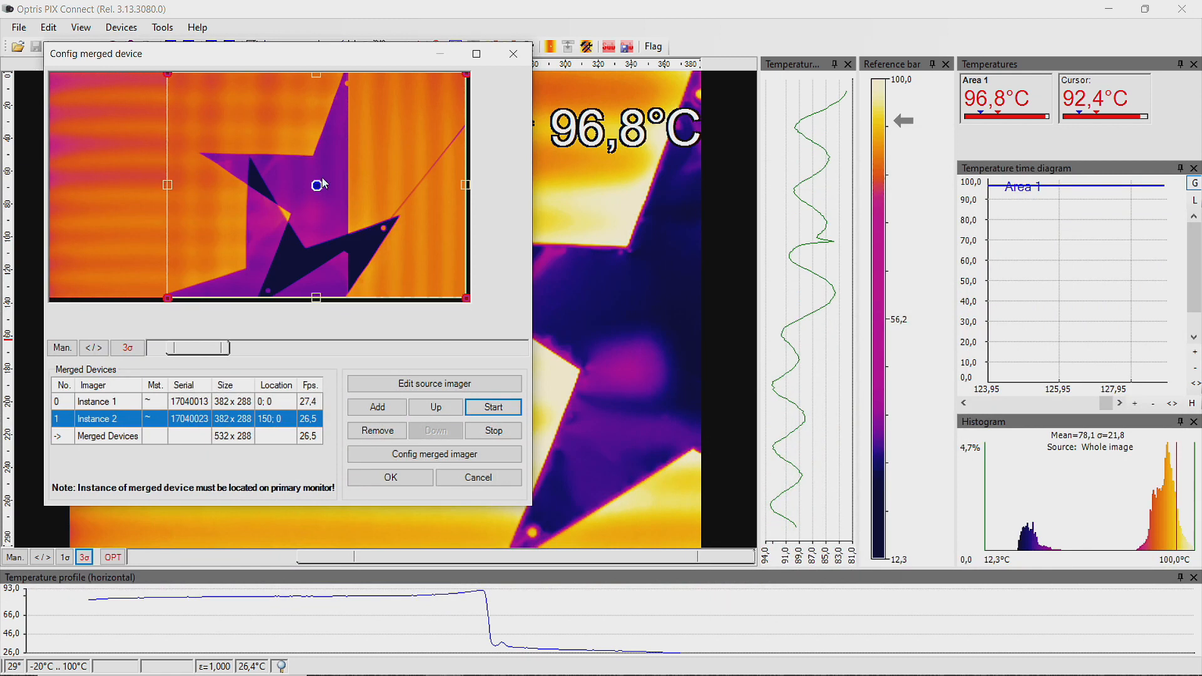
drag(317, 181, 515, 188)
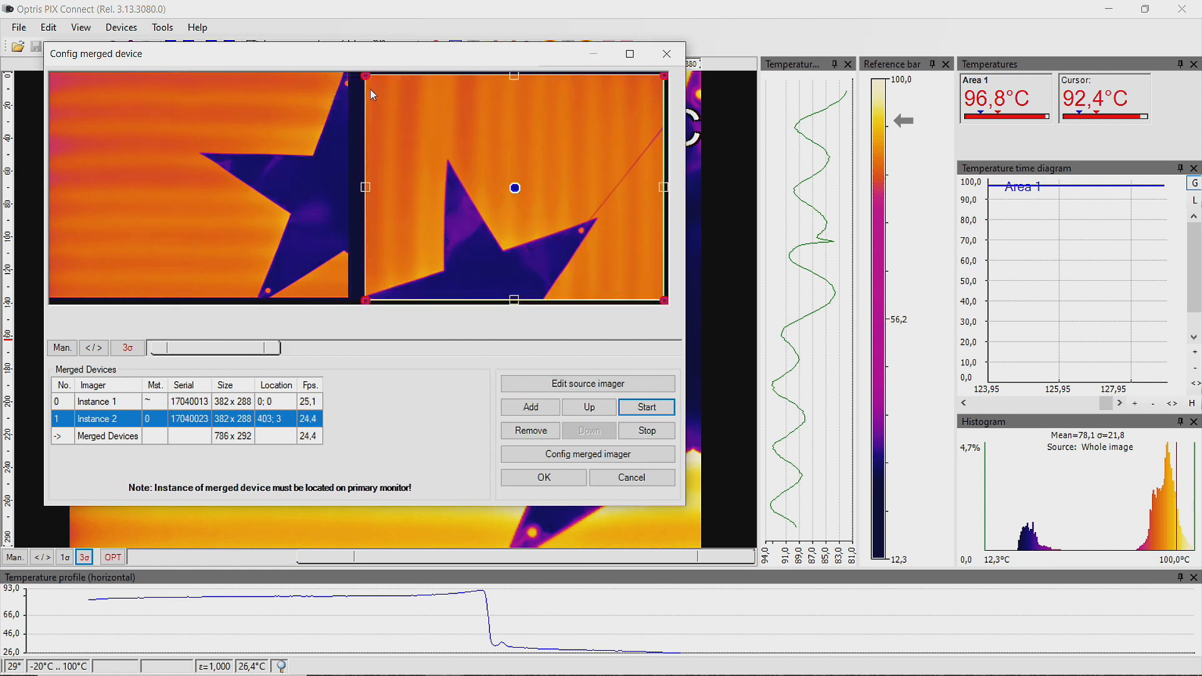
- Rotate and align Instance 2's image at about location 380; 0 so the star halves join, and accept the merged configuration
drag(364, 75, 631, 276)
drag(361, 74, 424, 307)
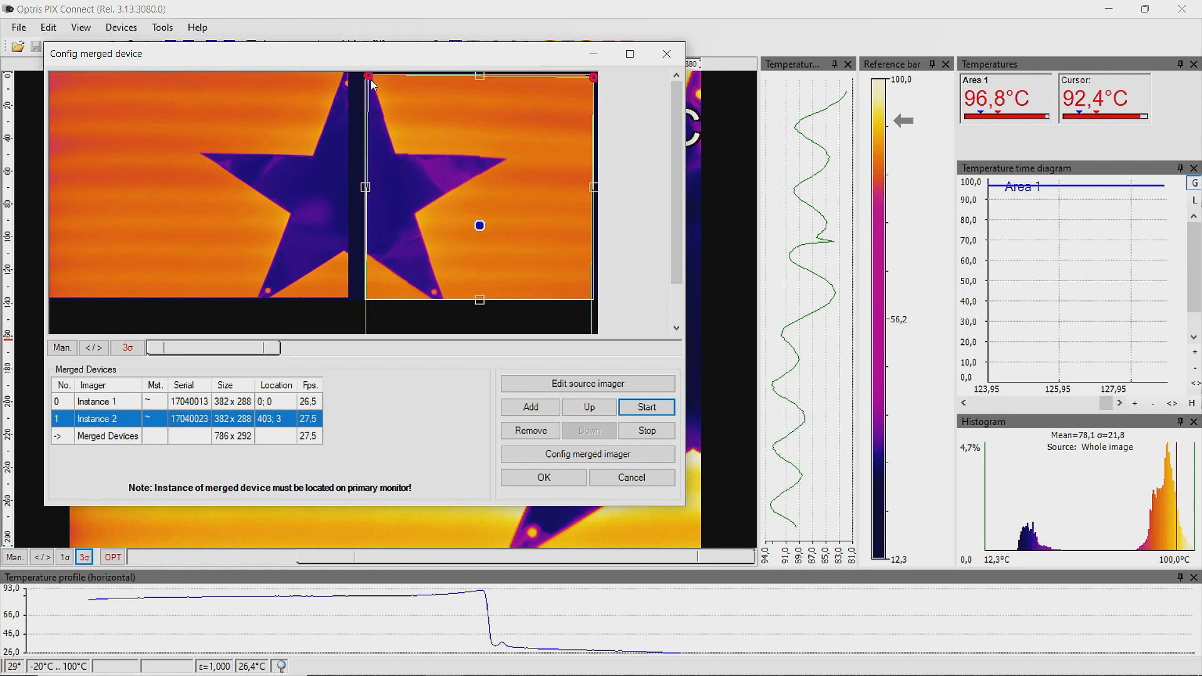
drag(483, 227, 464, 219)
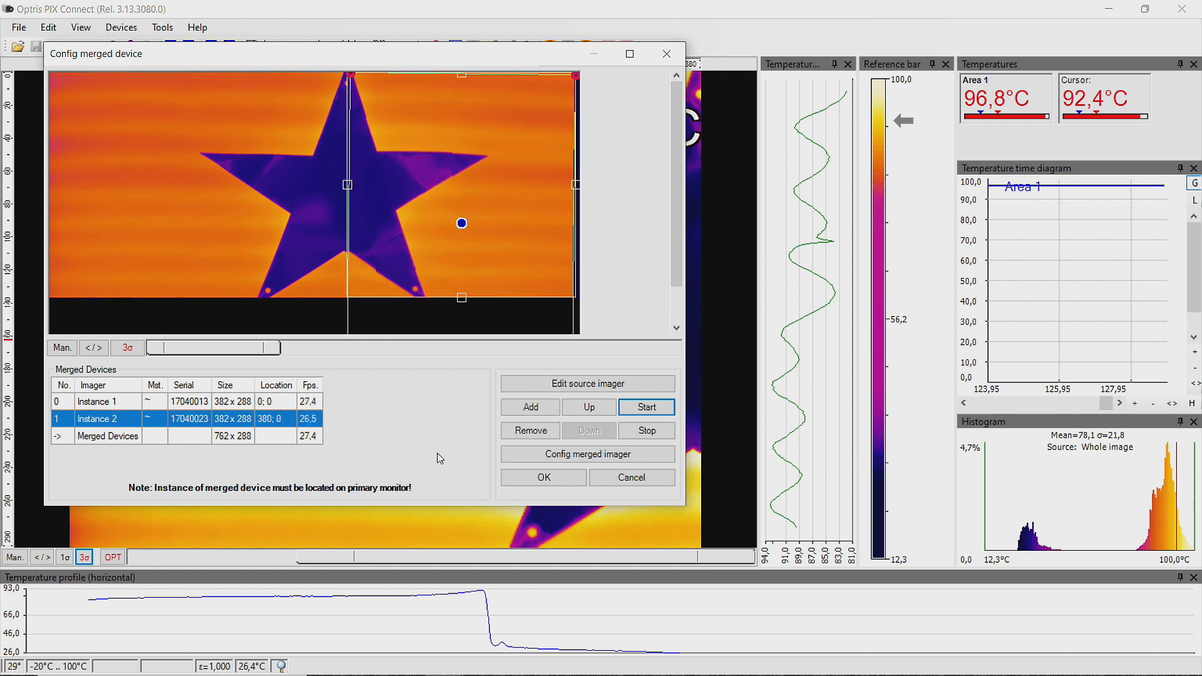
click(519, 477)
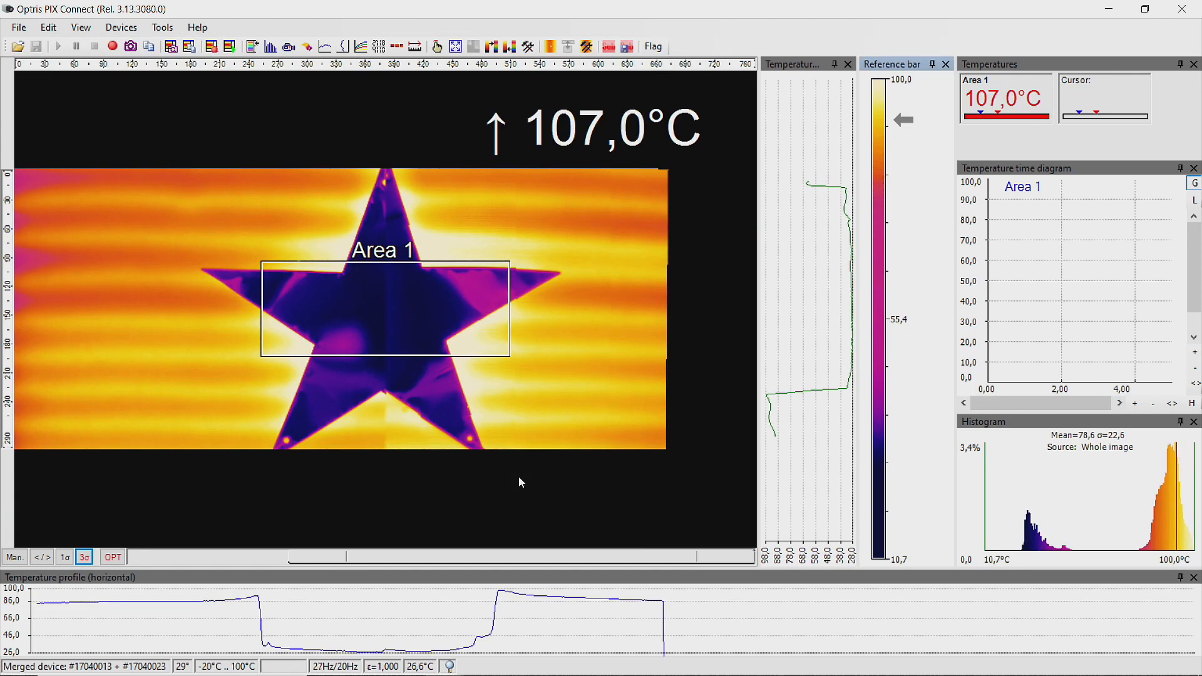
- Select Measure area for analog output AO1 in the merged device's PIF configuration and accept the settings
mouse_move(705, 675)
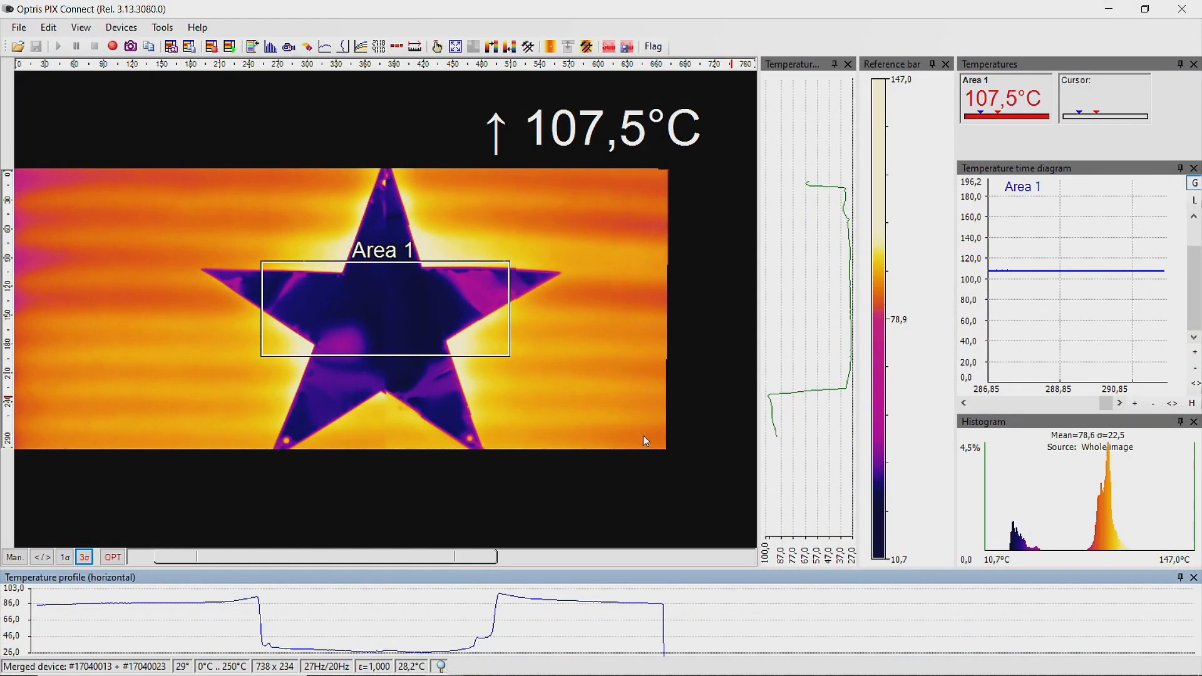
click(176, 26)
click(172, 61)
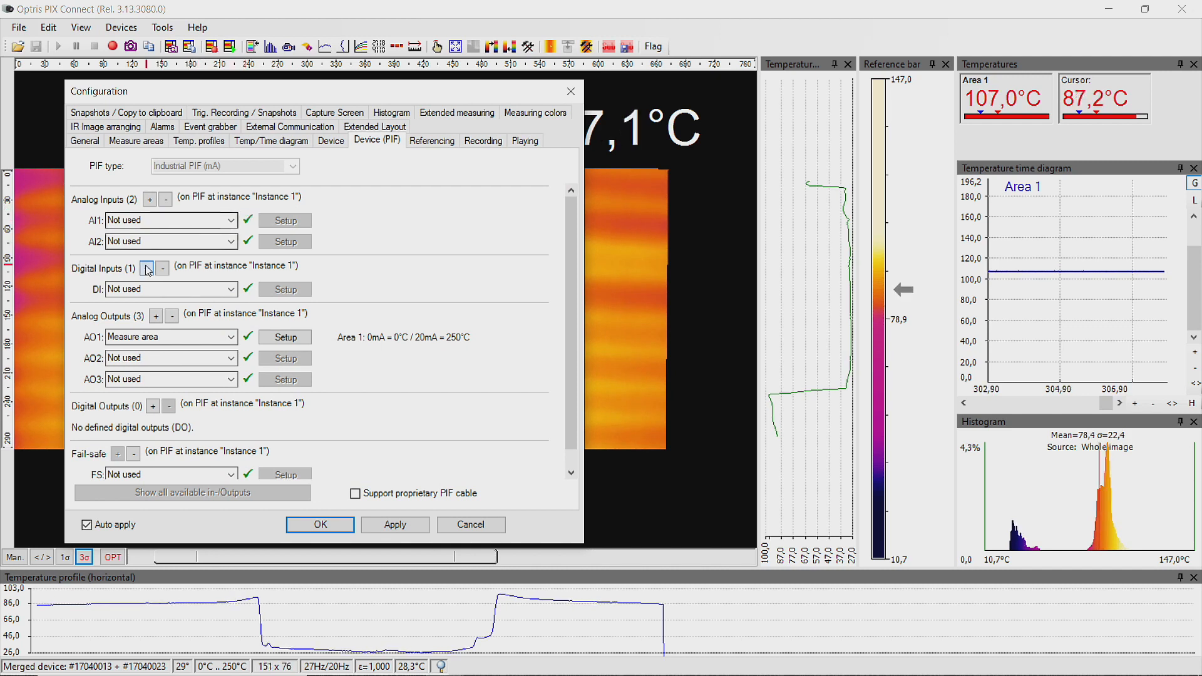
click(141, 337)
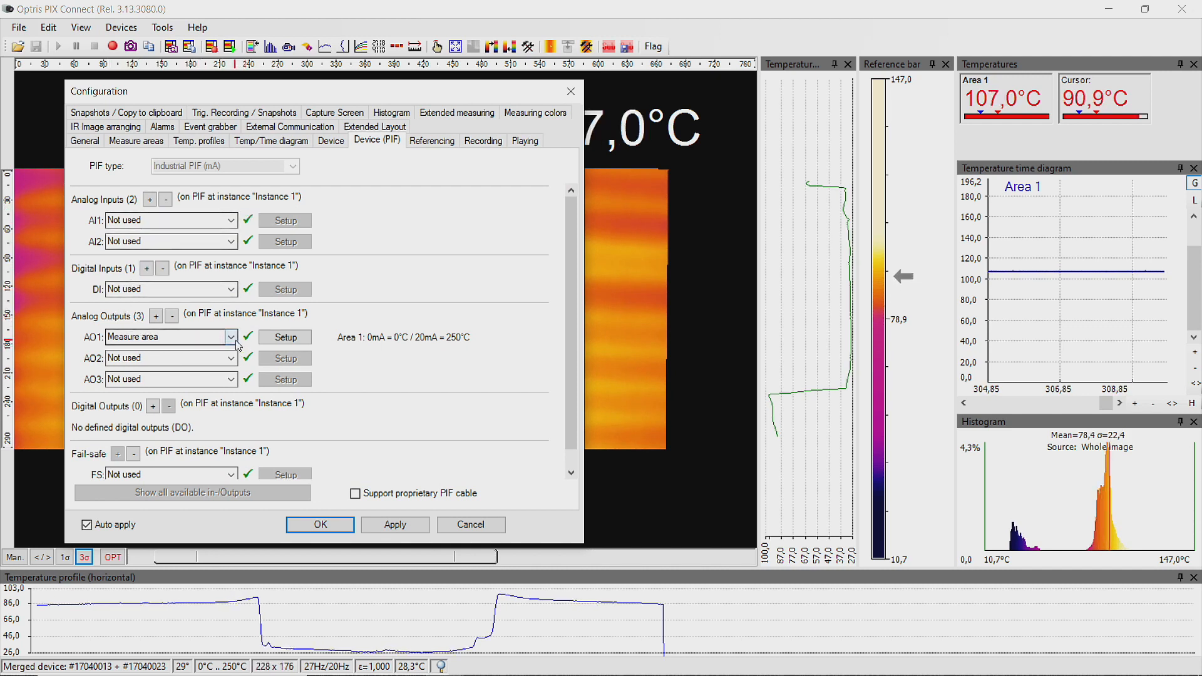
click(231, 338)
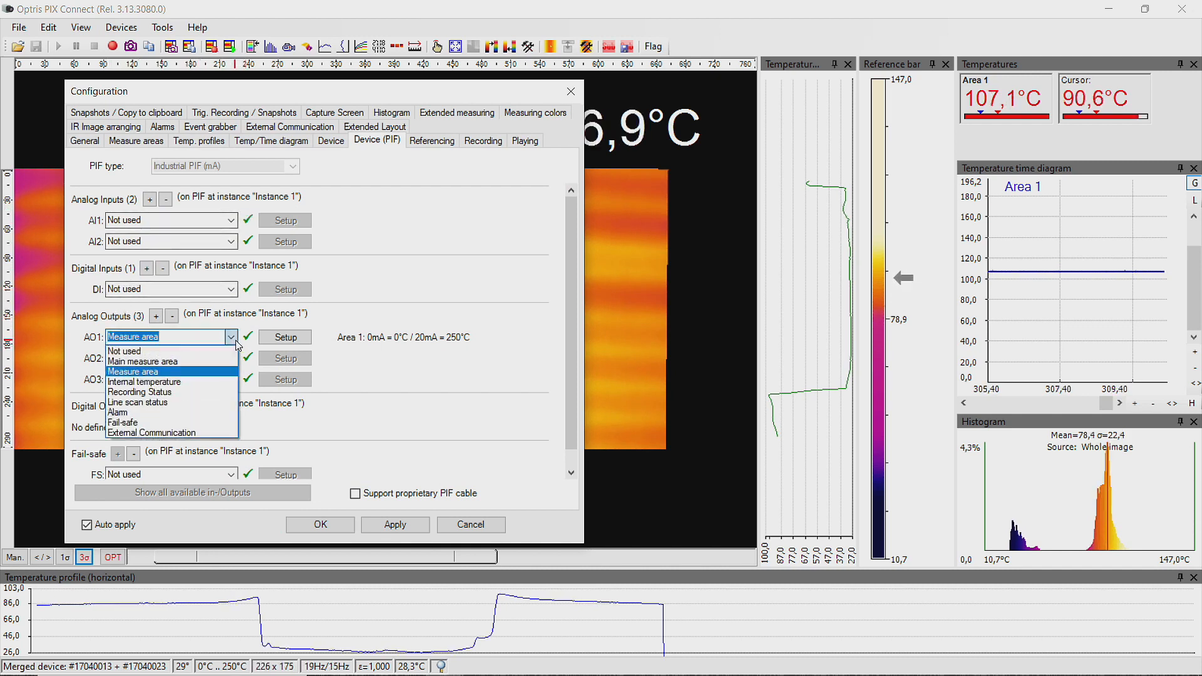
click(173, 376)
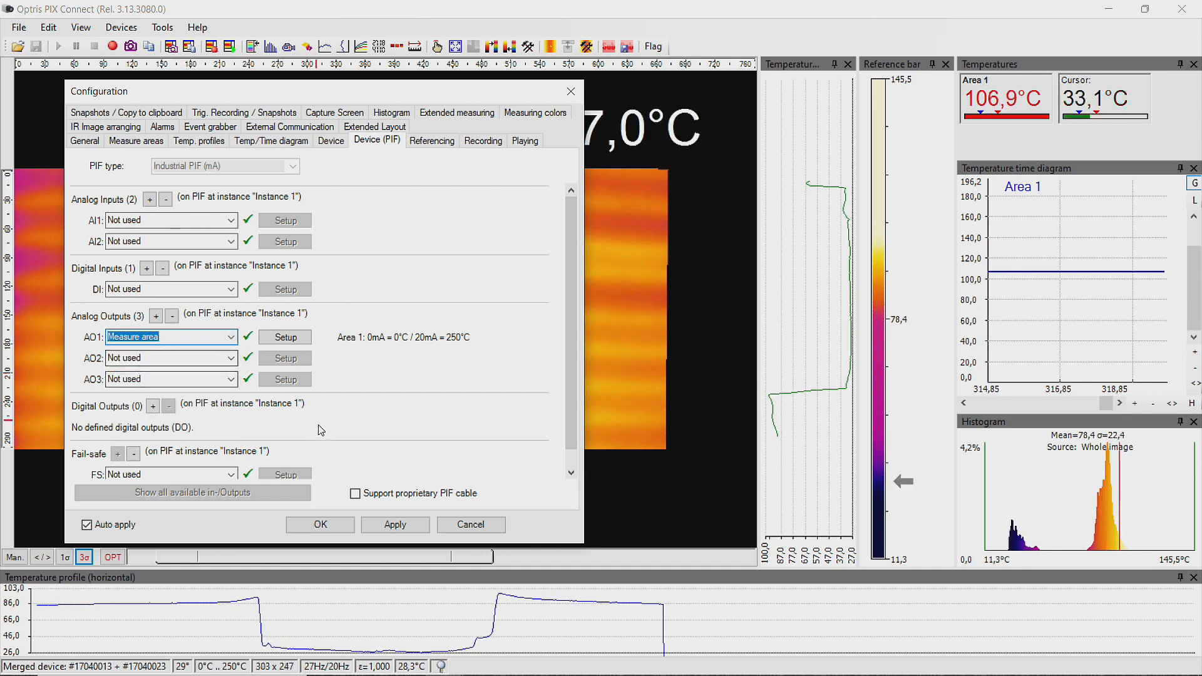
click(320, 525)
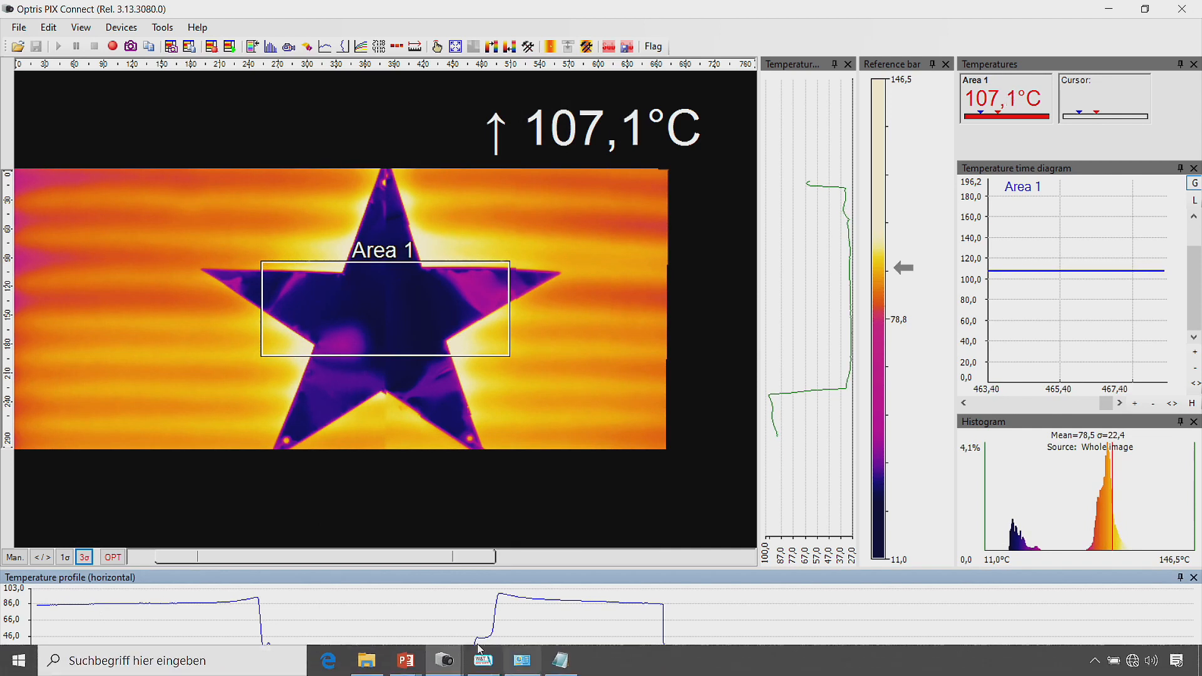
- Bring up Instance 1's window and set analog output AO1 to External Communication in its PIF configuration
mouse_move(443, 660)
click(444, 602)
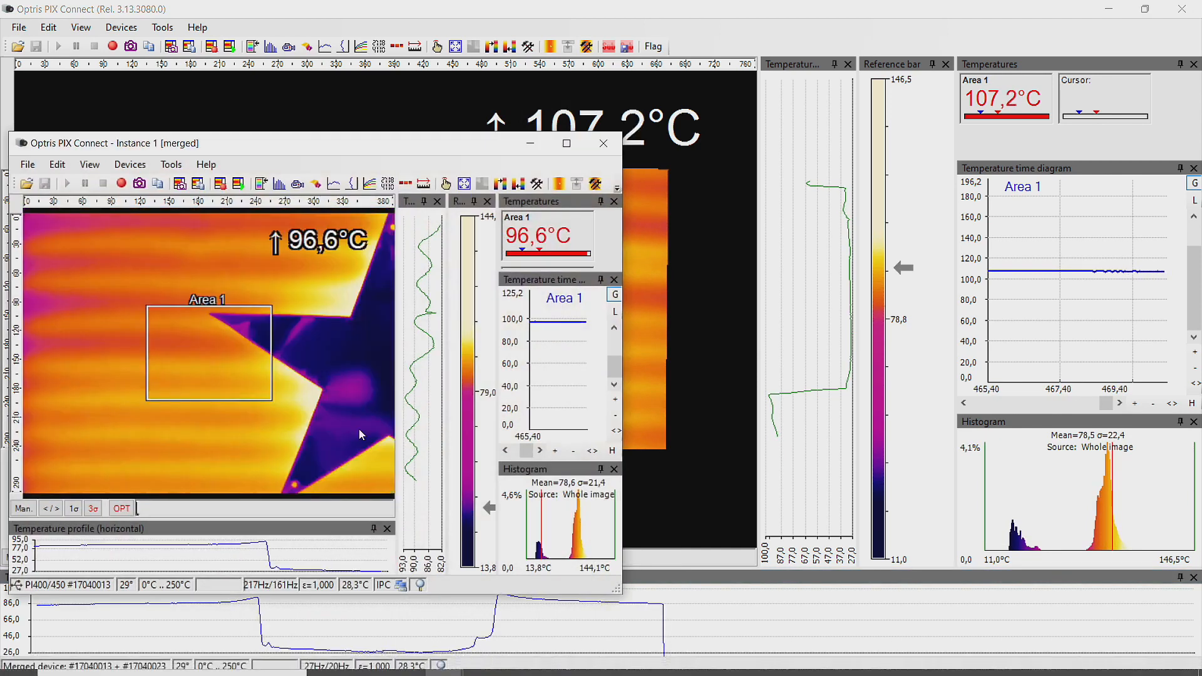
click(161, 166)
click(193, 199)
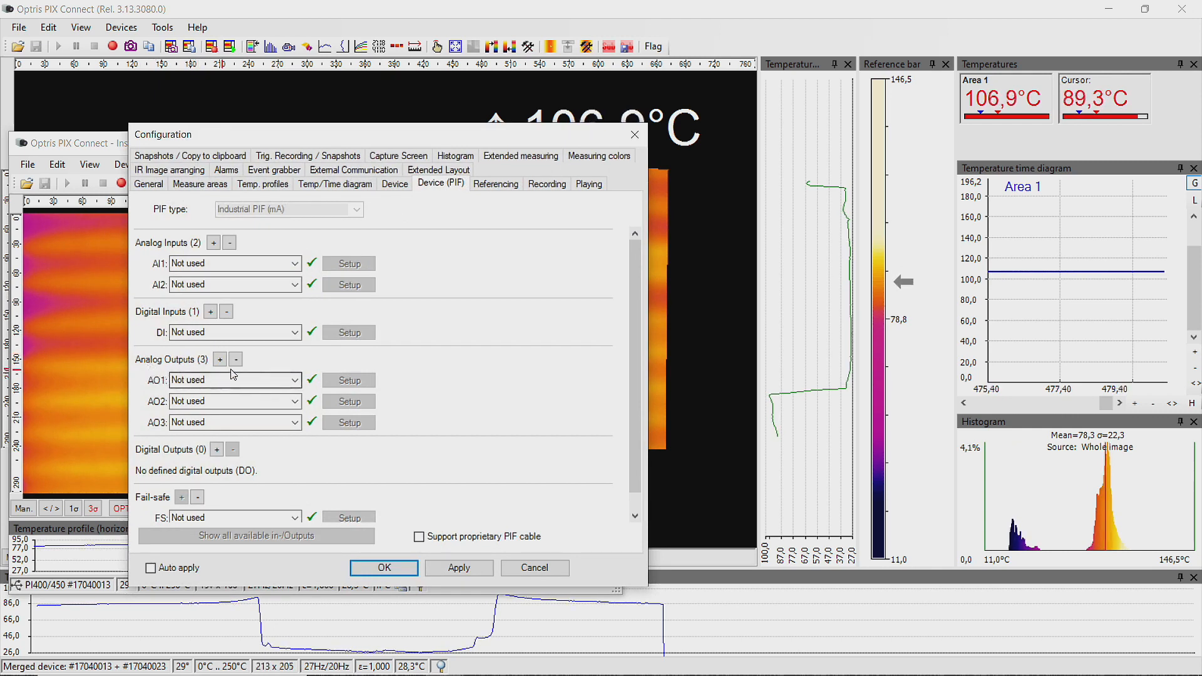
click(294, 381)
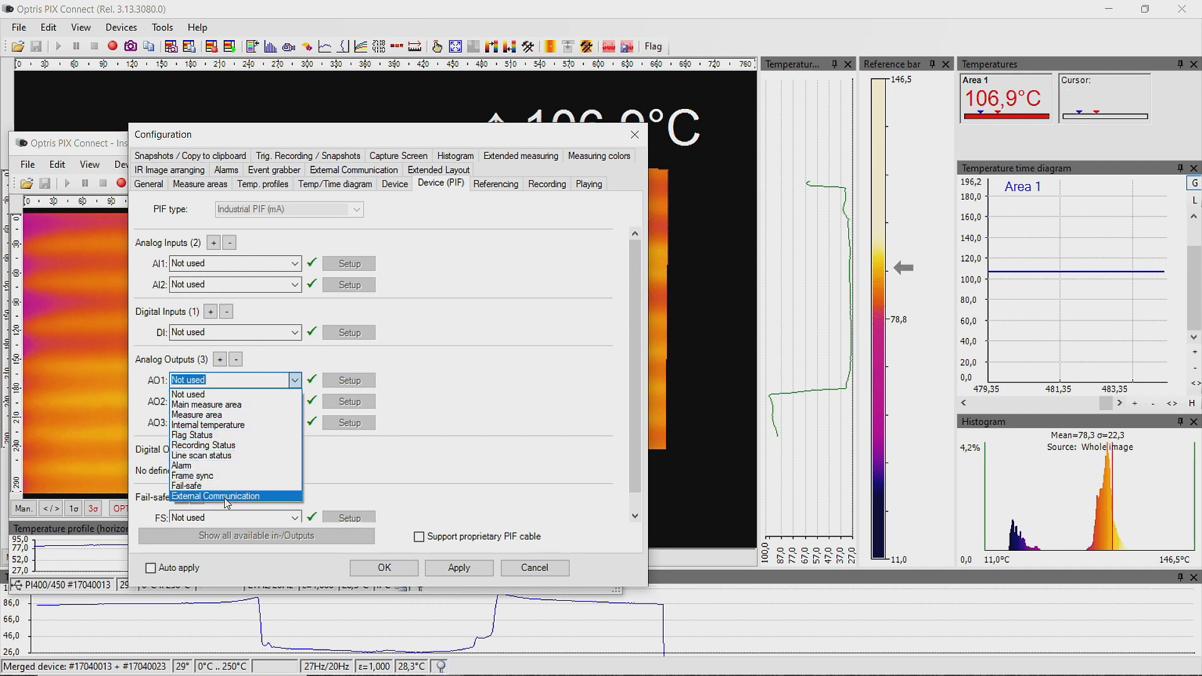
click(227, 496)
- Set analog outputs AO2 and AO3 to External Communication, accept the configuration, and minimize Instance 1
click(294, 401)
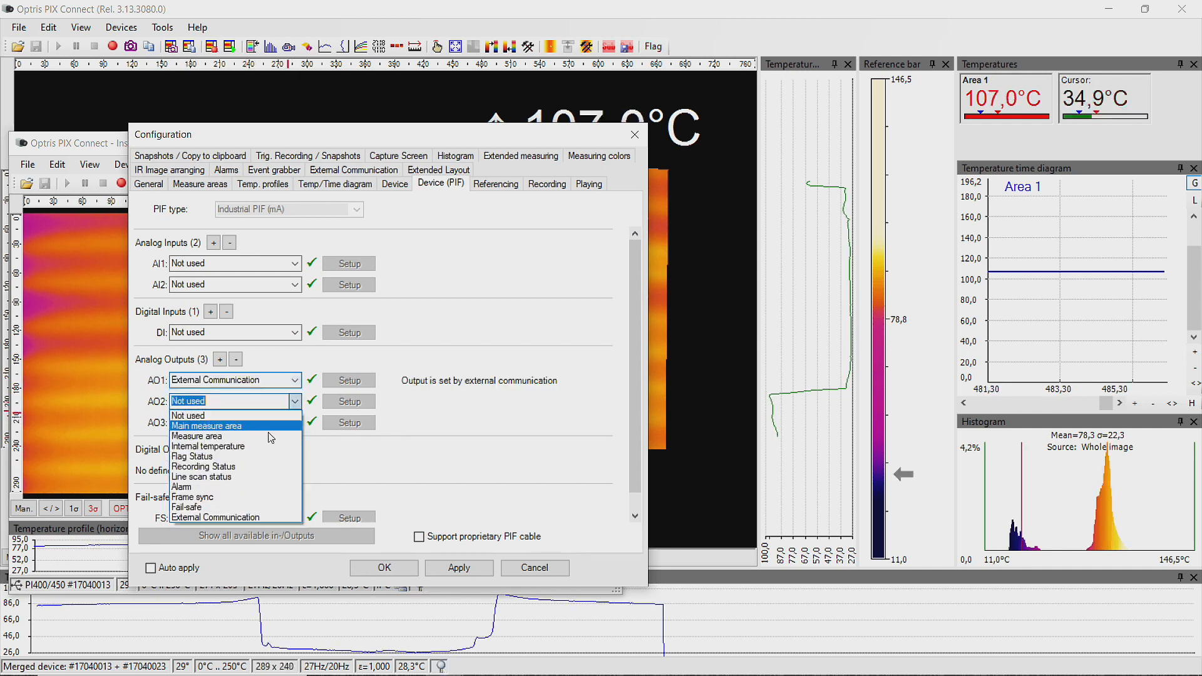
click(217, 517)
click(293, 423)
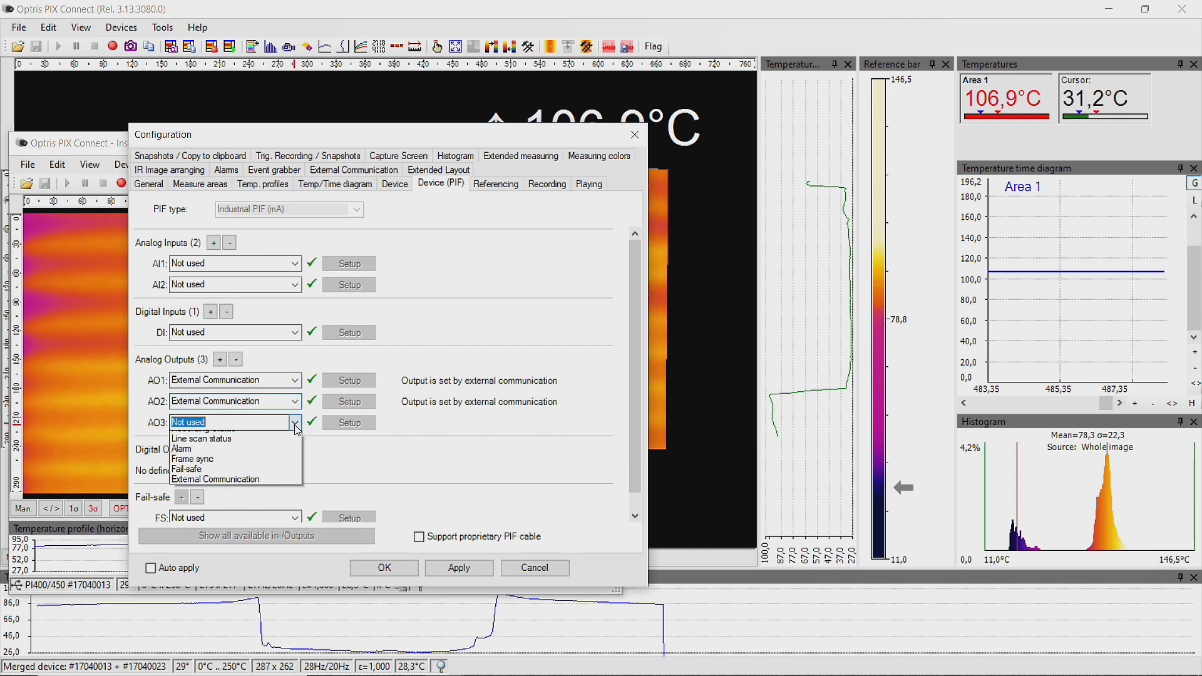
click(216, 540)
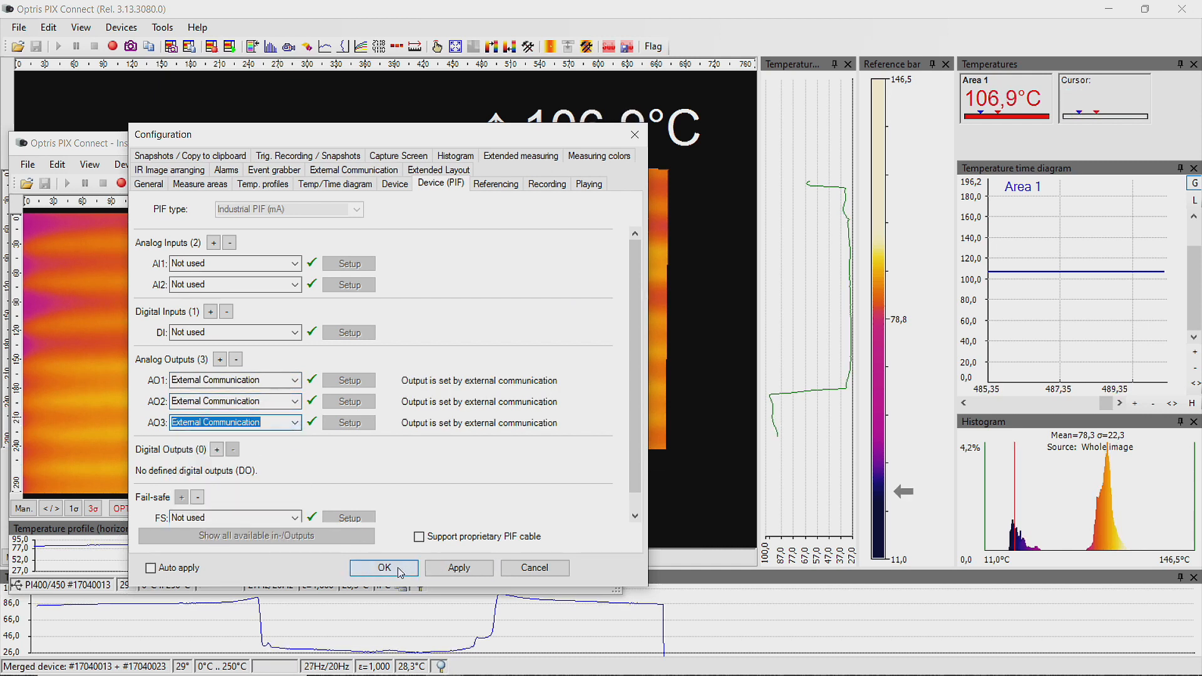
click(384, 568)
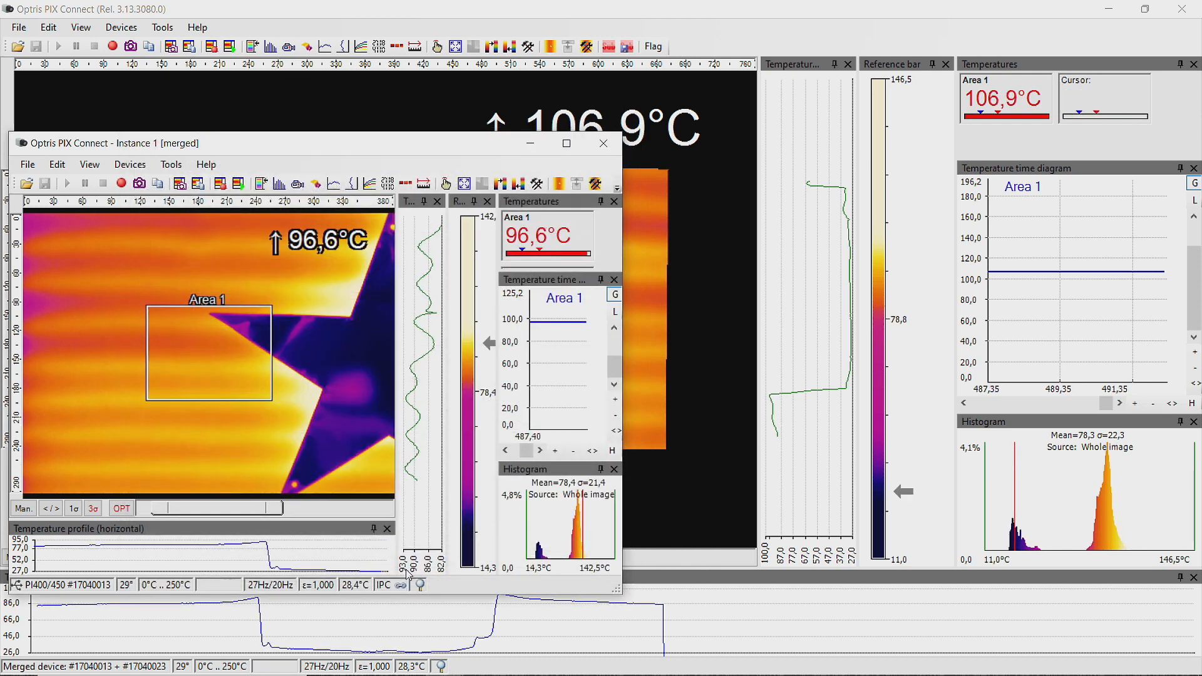
click(519, 147)
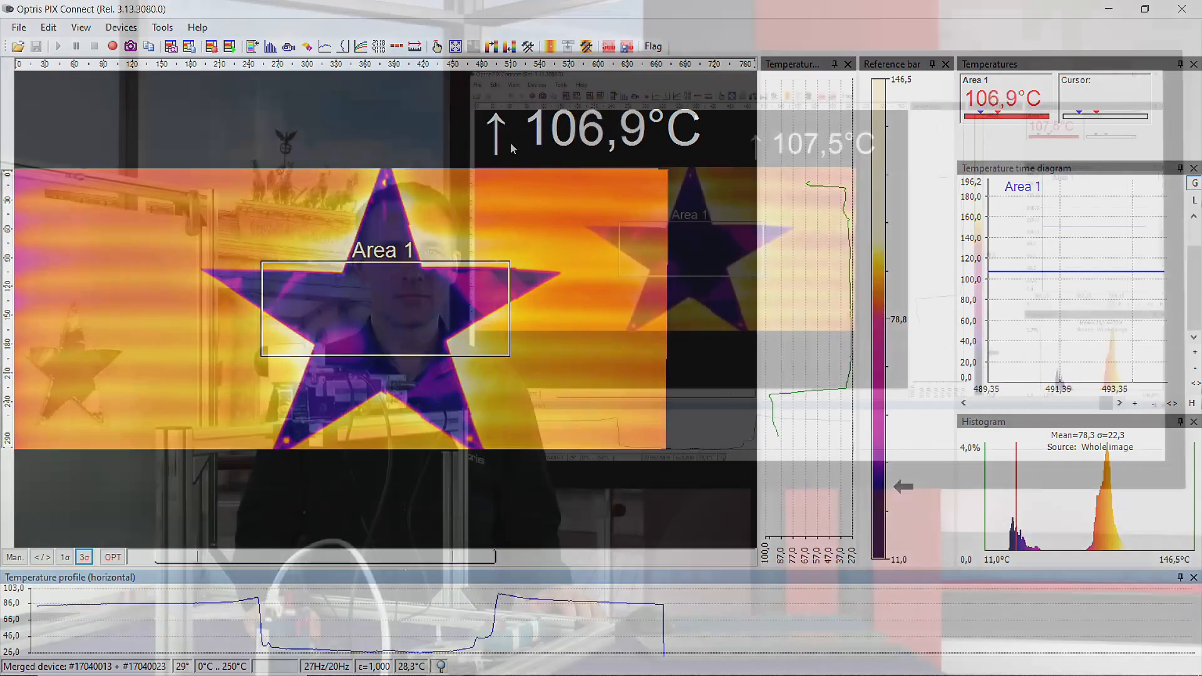